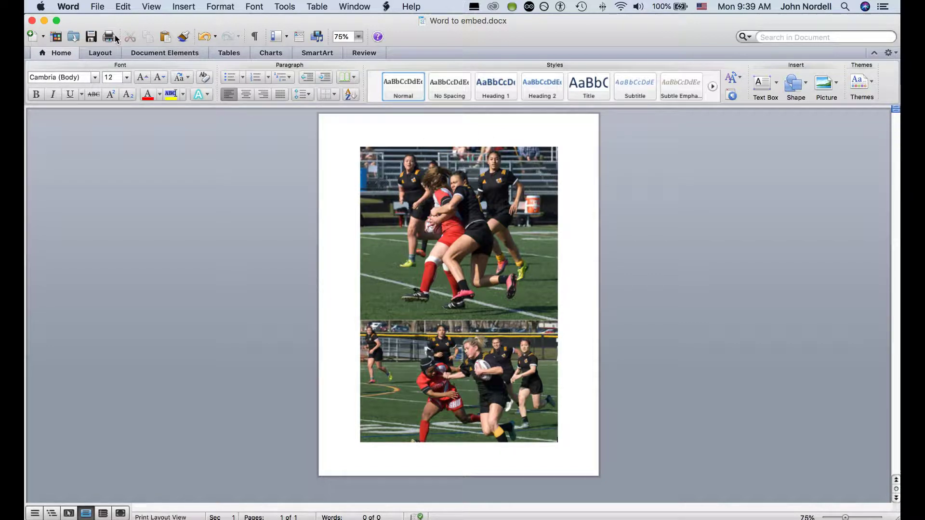
Open the File menu for 'Word to embed.docx'
{"action": "left_click", "coordinate": [98, 9]}
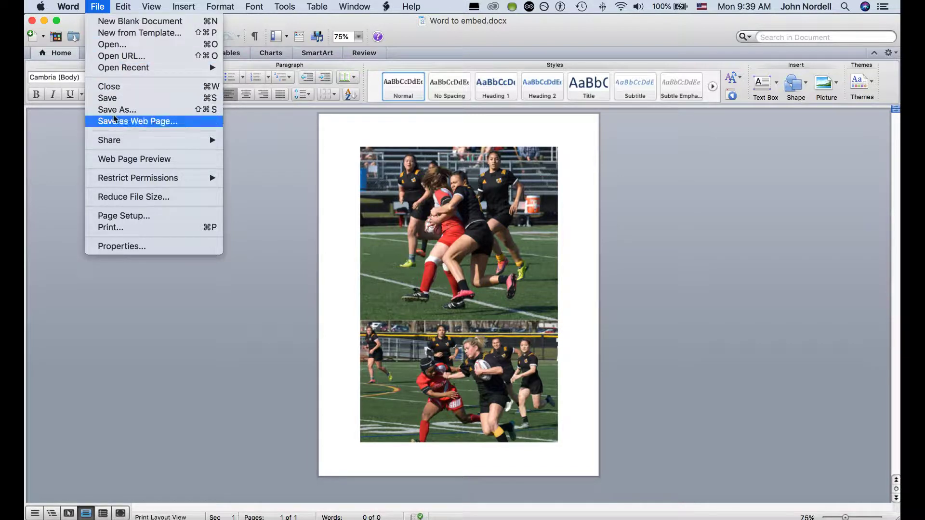
Save 'Word to embed' as a PDF into the Word export folder
{"action": "left_click", "coordinate": [146, 110]}
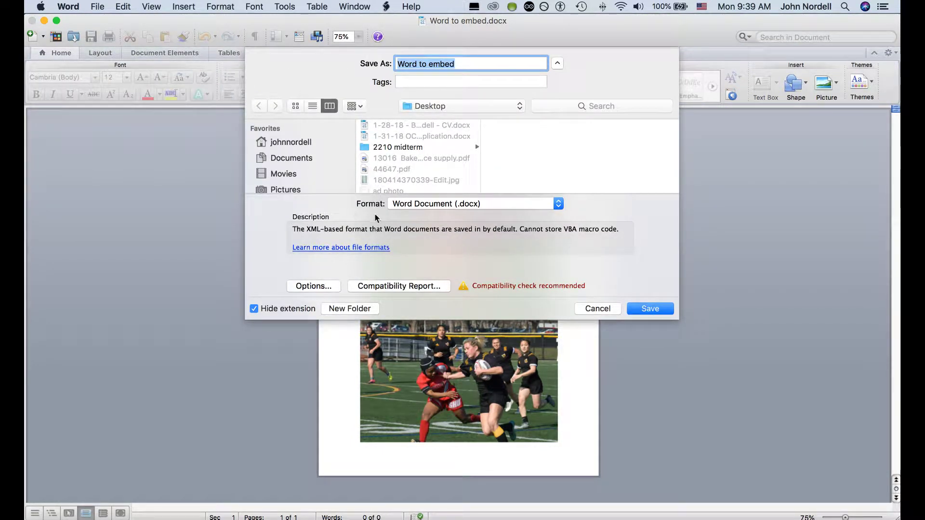
{"action": "left_click", "coordinate": [444, 206]}
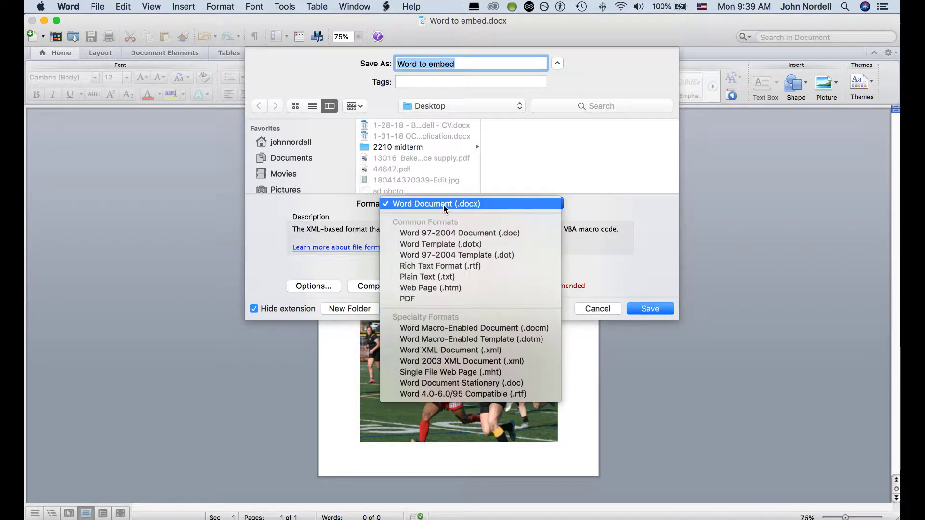
{"action": "left_click", "coordinate": [433, 299]}
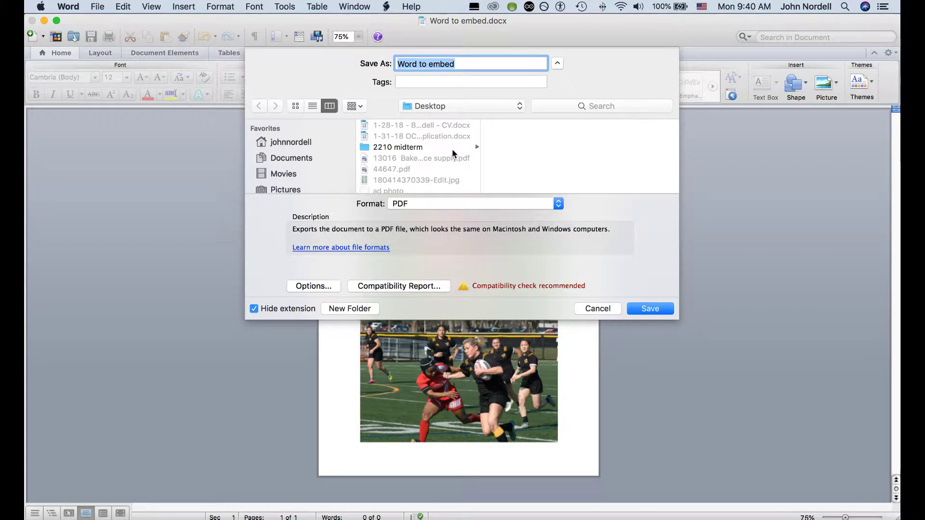
{"action": "left_click", "coordinate": [451, 101]}
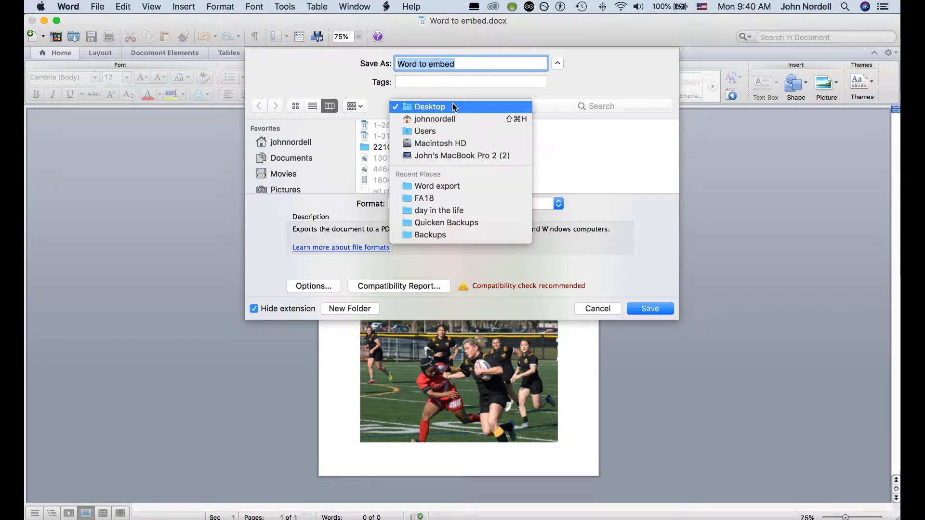
{"action": "left_click", "coordinate": [450, 190]}
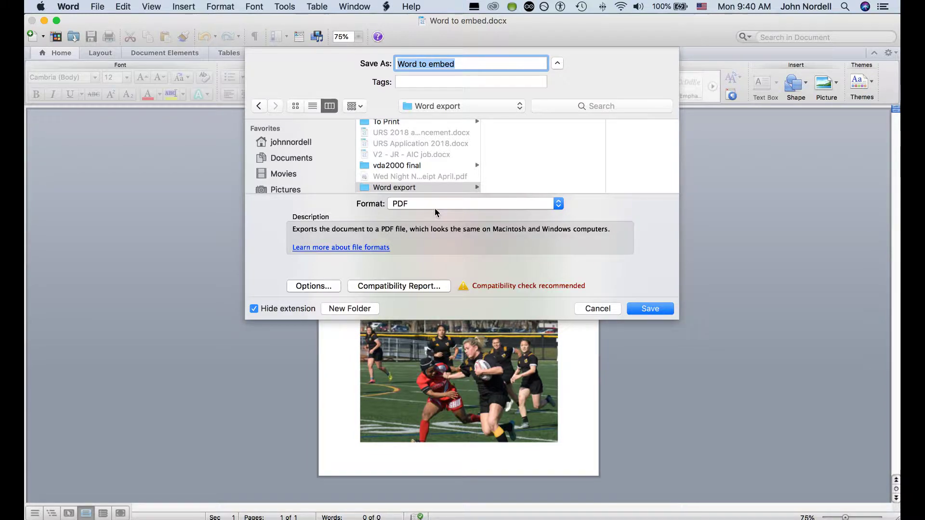
{"action": "left_click", "coordinate": [649, 310]}
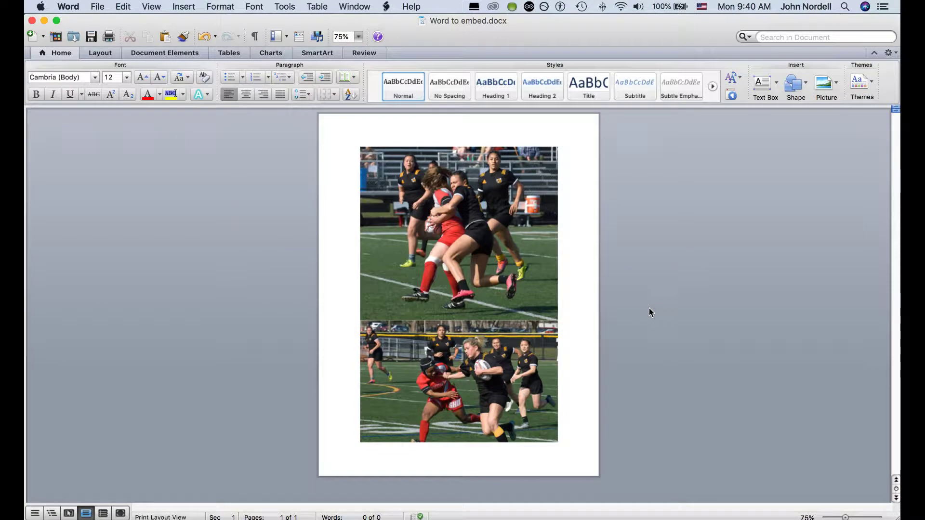
Find the Word export folder with Spotlight and open 'Word to embed.pdf' in Preview
{"action": "key", "text": "super+space"}
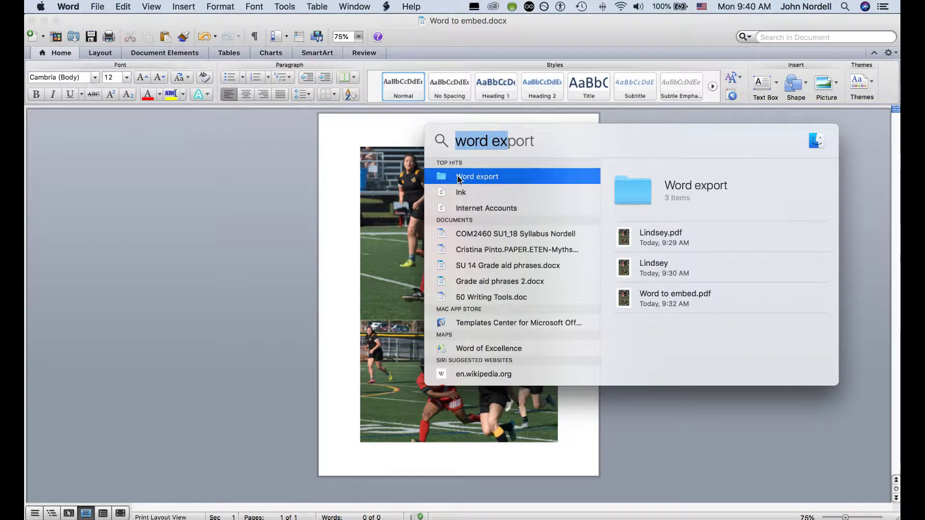
{"action": "left_click", "coordinate": [442, 179]}
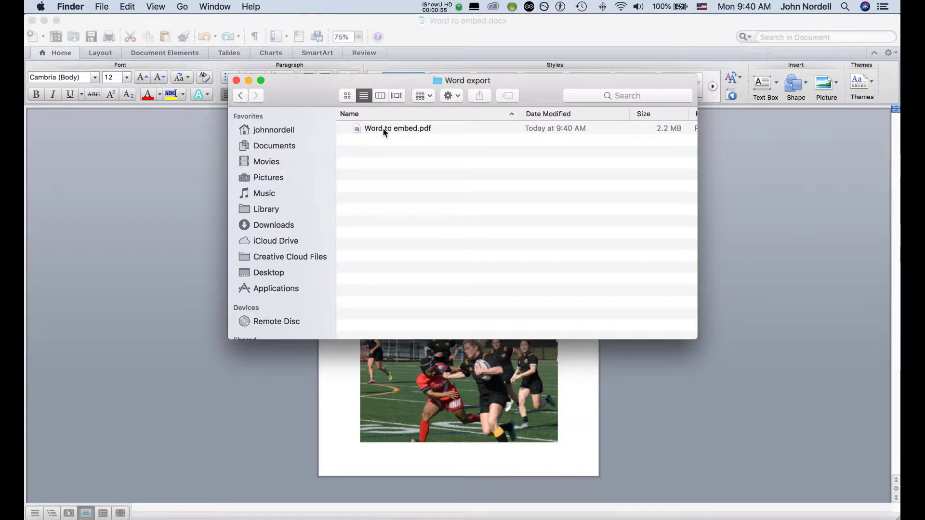
{"action": "left_click", "coordinate": [384, 129]}
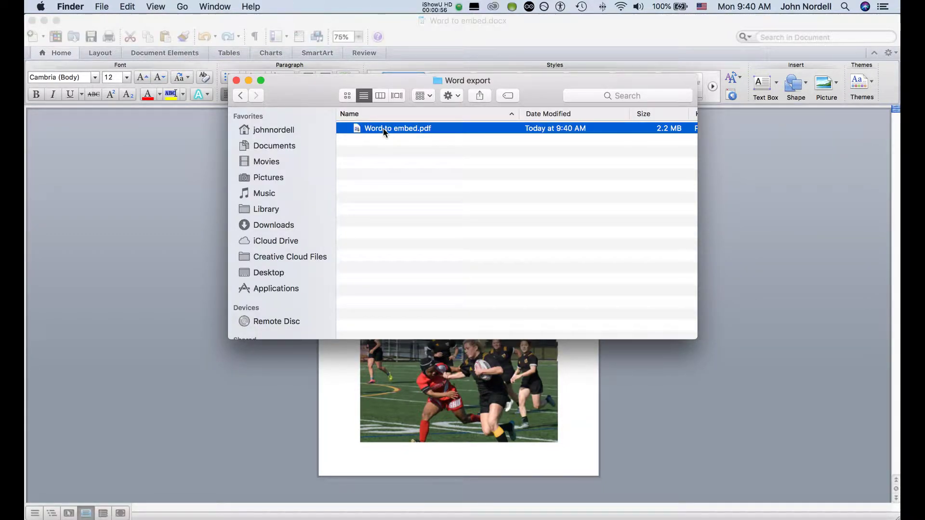
{"action": "double_click", "coordinate": [383, 128]}
{"action": "scroll", "coordinate": [281, 149], "scroll_direction": "down", "scroll_amount": 2}
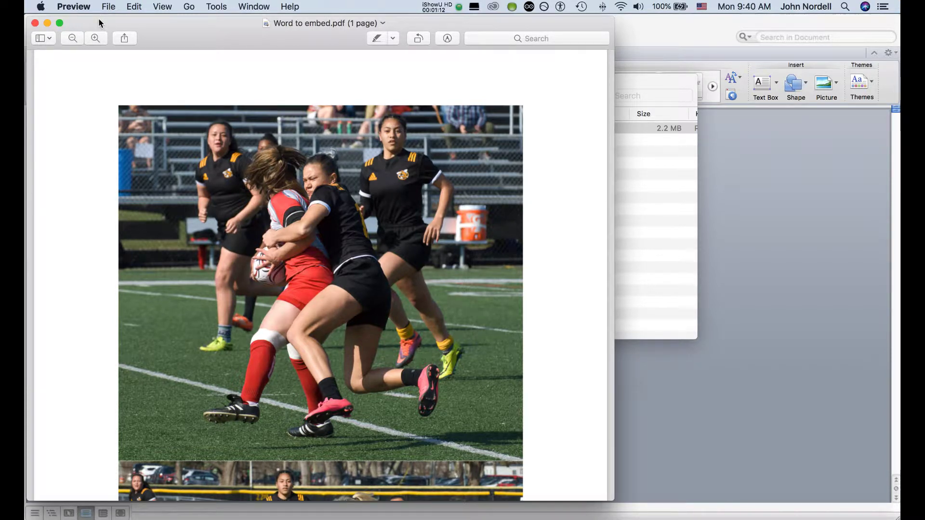
Export the PDF from Preview as JPEG 'Word to embed.jpg' into Word export
{"action": "left_click", "coordinate": [110, 8]}
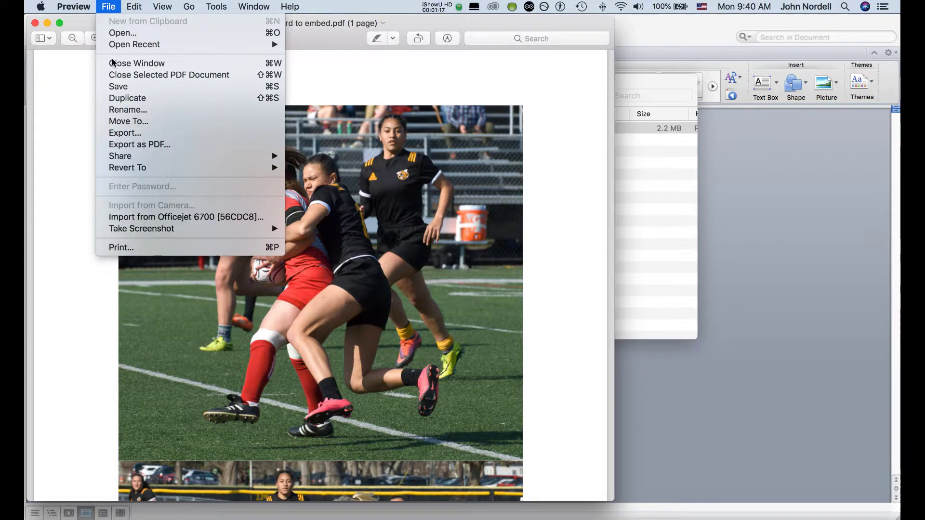
{"action": "left_click", "coordinate": [148, 135]}
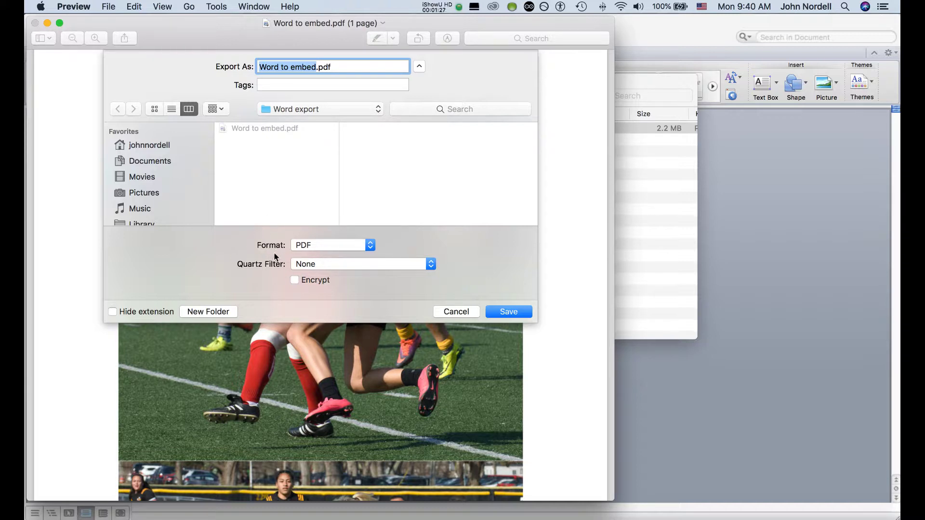
{"action": "left_click", "coordinate": [326, 246]}
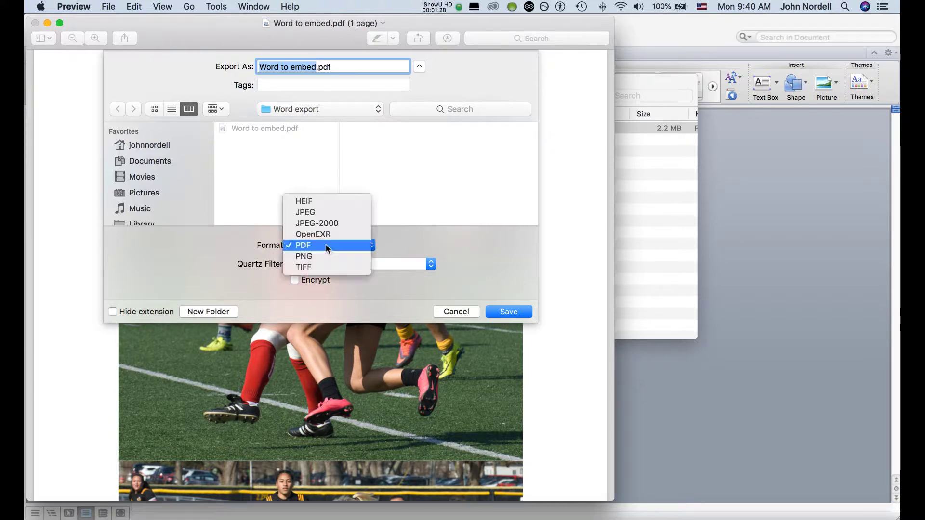
{"action": "left_click", "coordinate": [325, 212]}
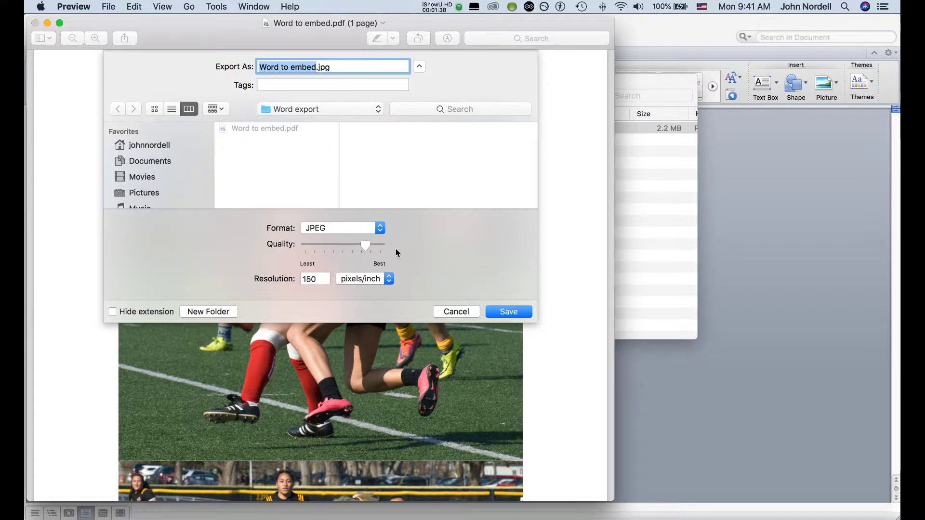
{"action": "left_click", "coordinate": [516, 313]}
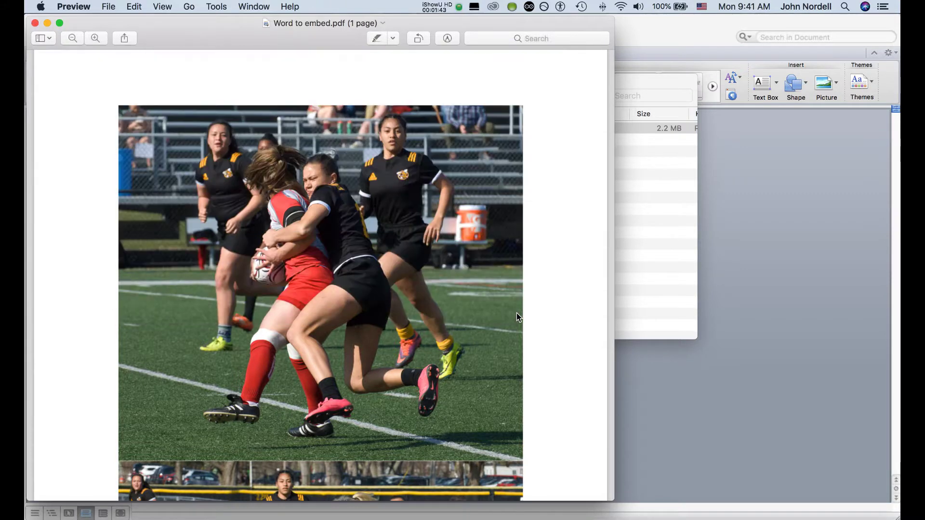
Open 'Word to embed.jpg' from the Word export folder in Preview
{"action": "left_click", "coordinate": [641, 224]}
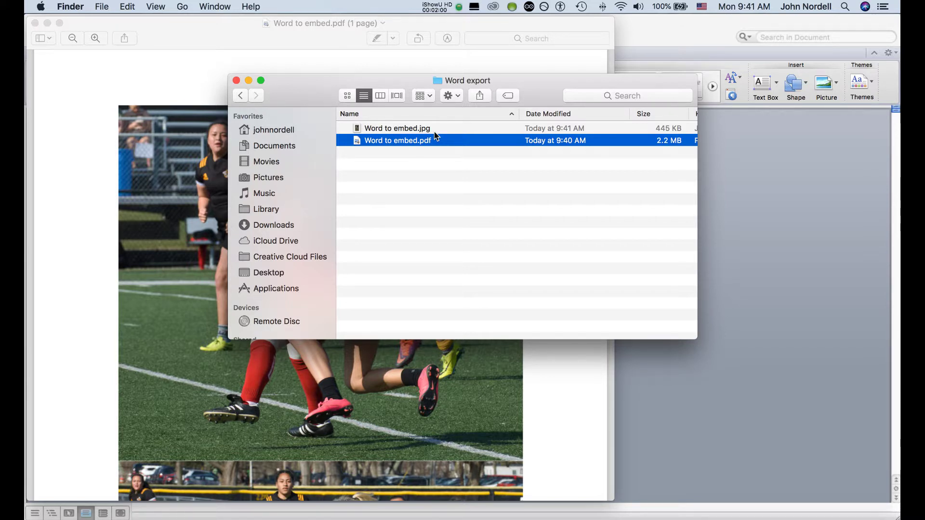
{"action": "left_click", "coordinate": [394, 128]}
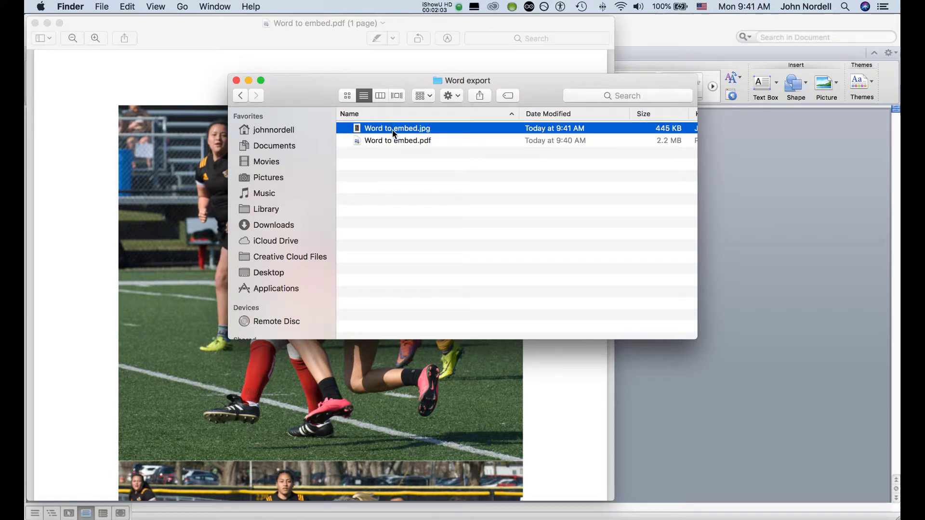
{"action": "double_click", "coordinate": [394, 128]}
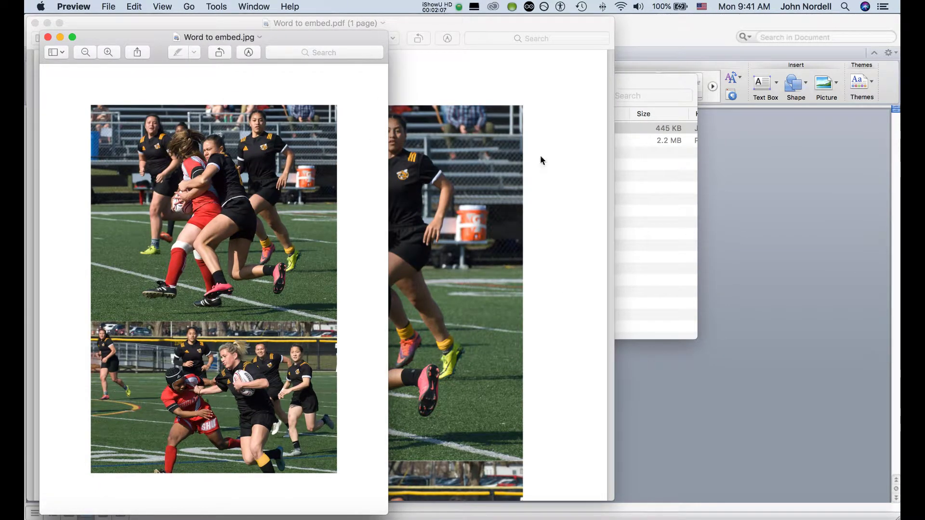
Restore the minimized JPG window, then enlarge it and move it up
{"action": "left_click", "coordinate": [61, 38]}
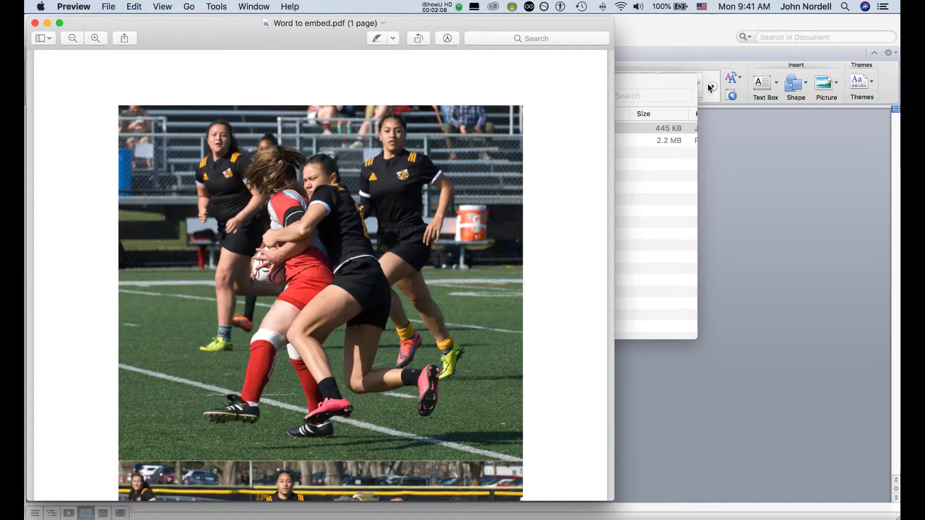
{"action": "left_click", "coordinate": [641, 80]}
{"action": "double_click", "coordinate": [400, 130]}
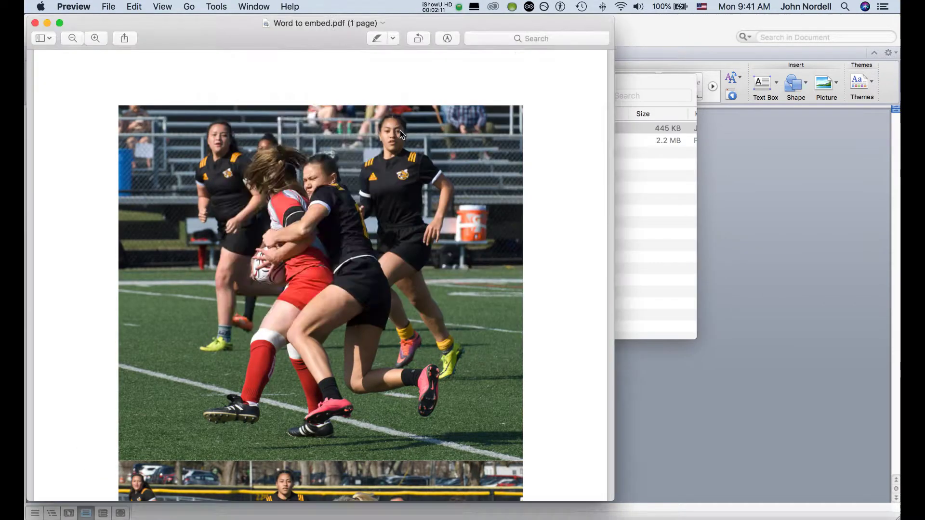
{"action": "left_click_drag", "start_coordinate": [386, 512], "coordinate": [745, 516]}
{"action": "left_click_drag", "start_coordinate": [454, 44], "coordinate": [455, 29]}
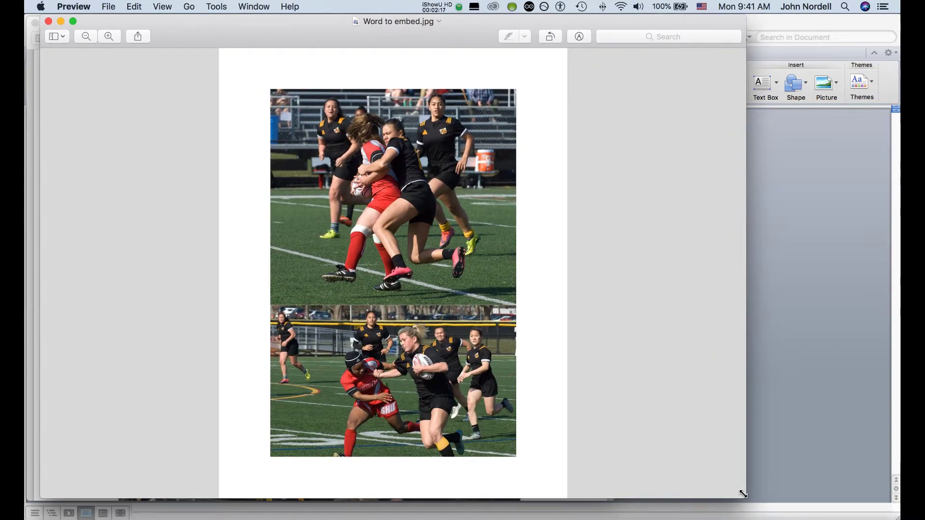
Crop the JPEG to a selection fitted around the two rugby photos
{"action": "left_click_drag", "start_coordinate": [744, 502], "coordinate": [820, 499]}
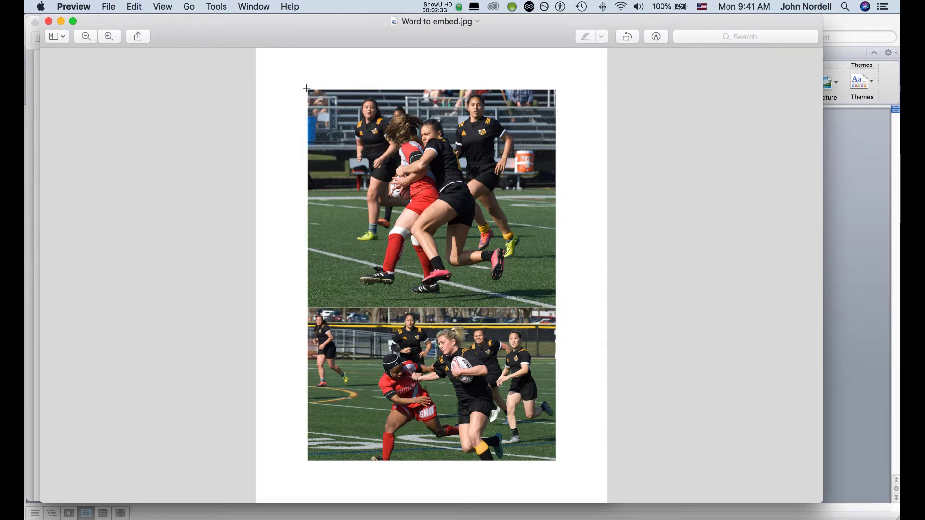
{"action": "left_click_drag", "start_coordinate": [304, 86], "coordinate": [555, 460]}
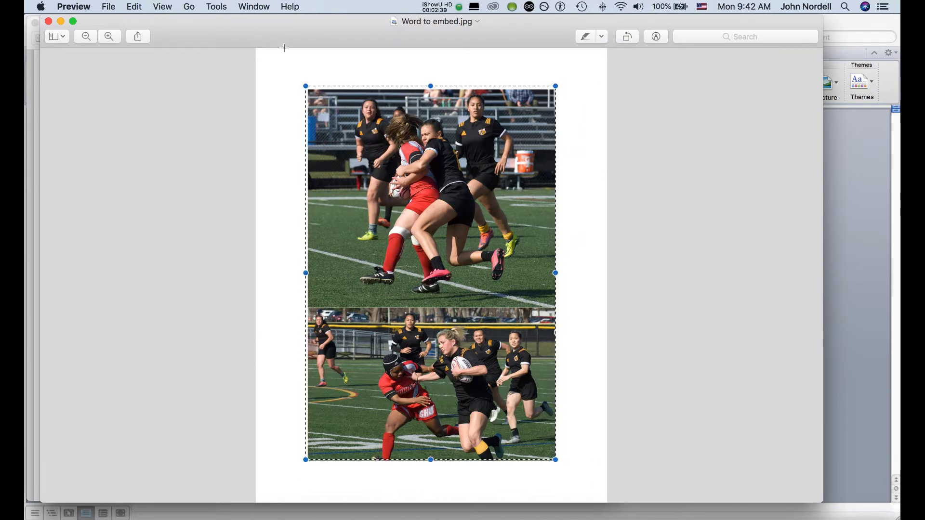
{"action": "left_click_drag", "start_coordinate": [304, 86], "coordinate": [308, 89]}
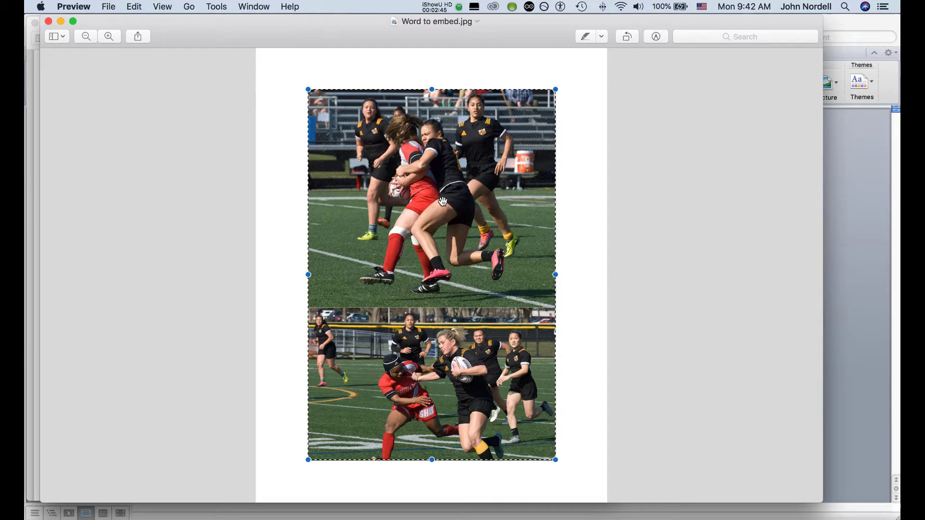
{"action": "left_click", "coordinate": [218, 7]}
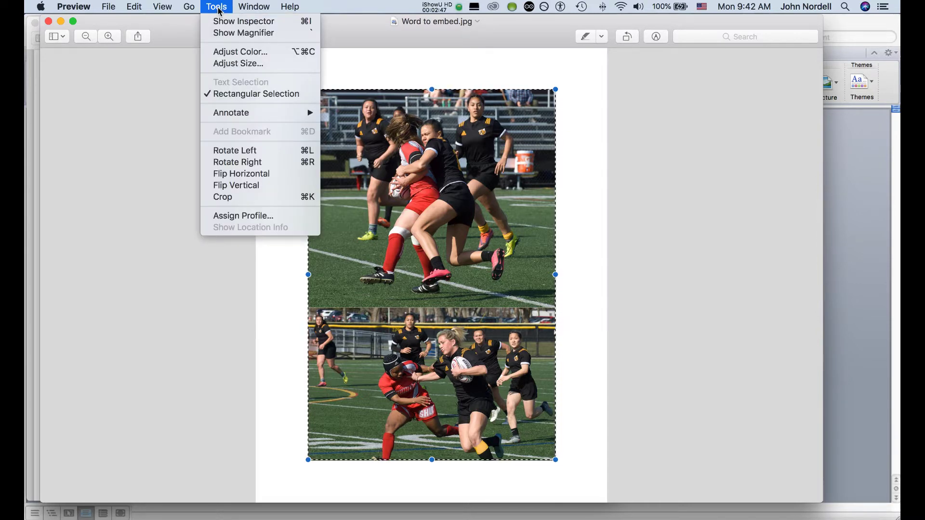
{"action": "left_click", "coordinate": [226, 199]}
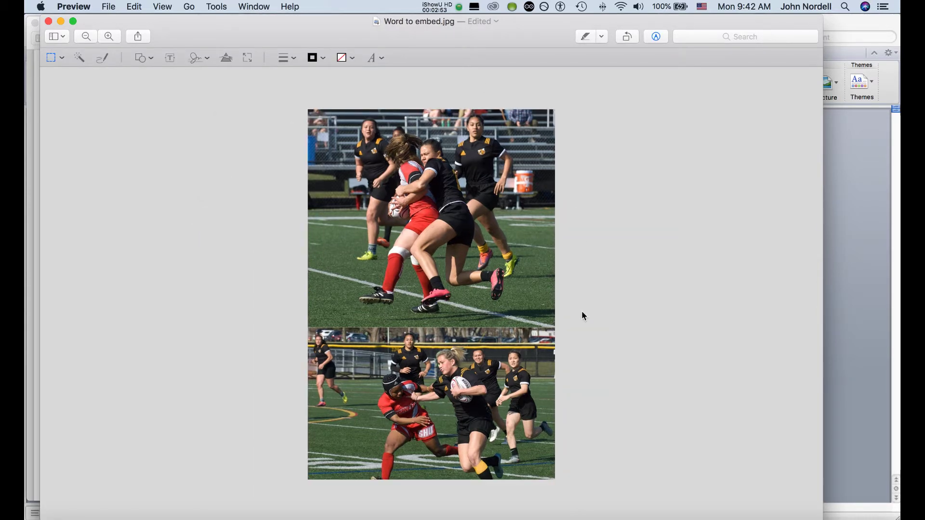
Save the cropped 'Word to embed.jpg', then close the JPG and PDF windows
{"action": "left_click", "coordinate": [108, 10]}
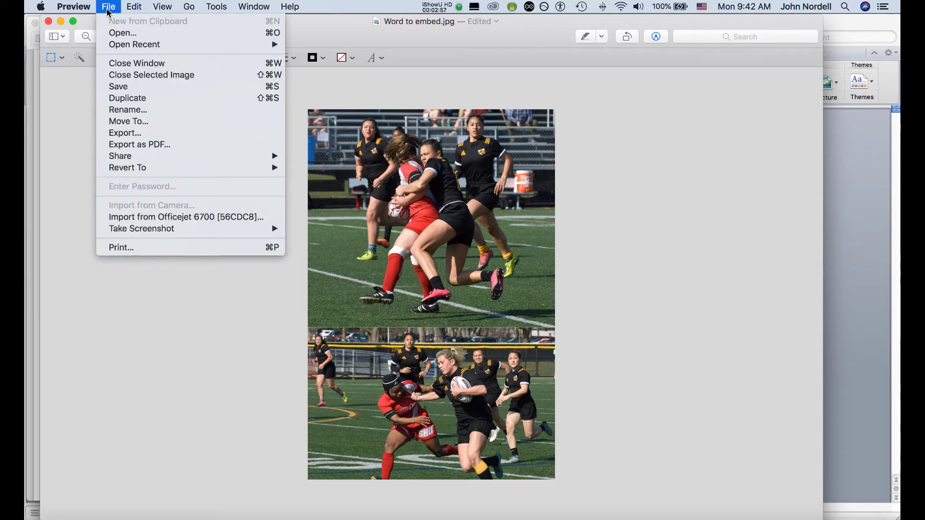
{"action": "left_click", "coordinate": [118, 87]}
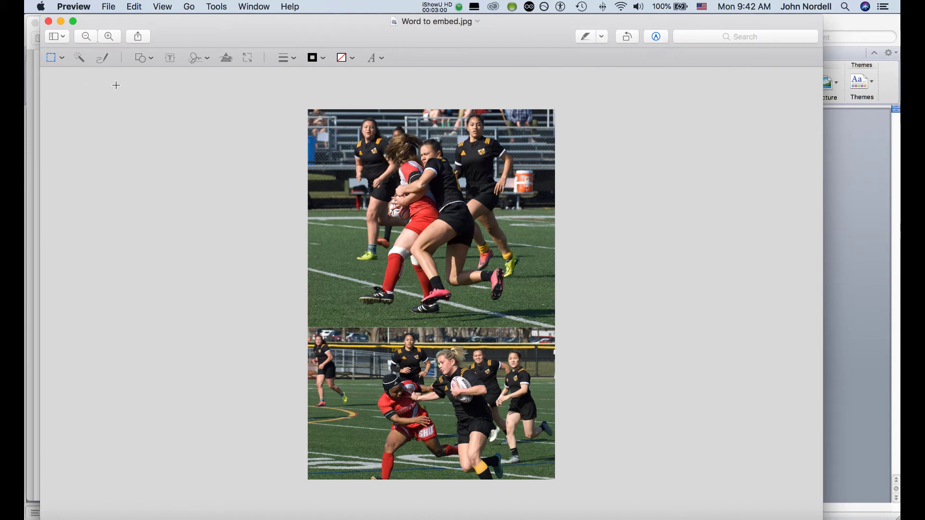
{"action": "left_click", "coordinate": [48, 21]}
{"action": "left_click", "coordinate": [35, 23]}
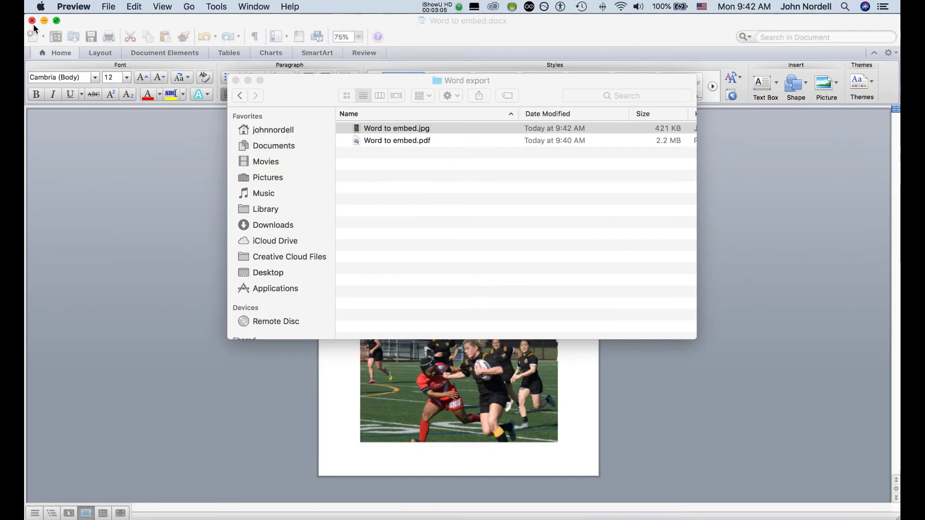
Reopen the saved 421 KB 'Word to embed.jpg' in Preview
{"action": "left_click", "coordinate": [429, 185]}
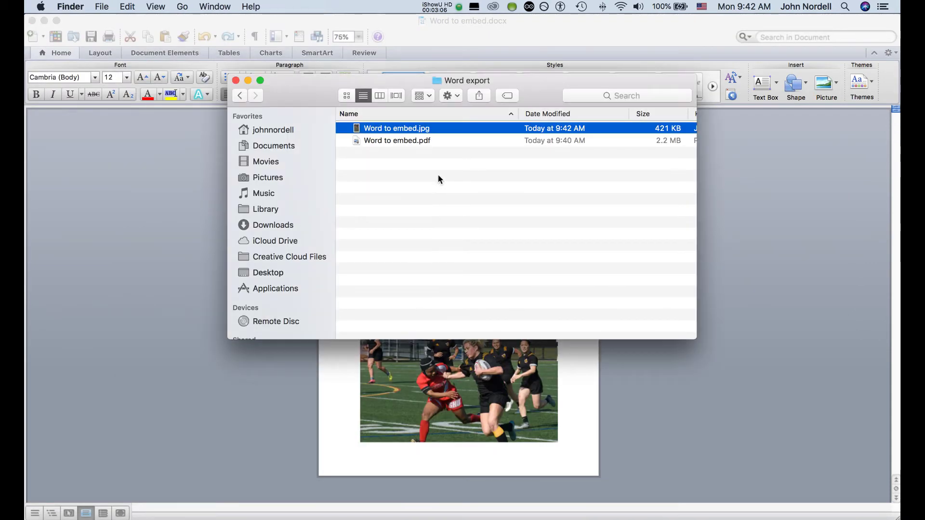
{"action": "double_click", "coordinate": [397, 129]}
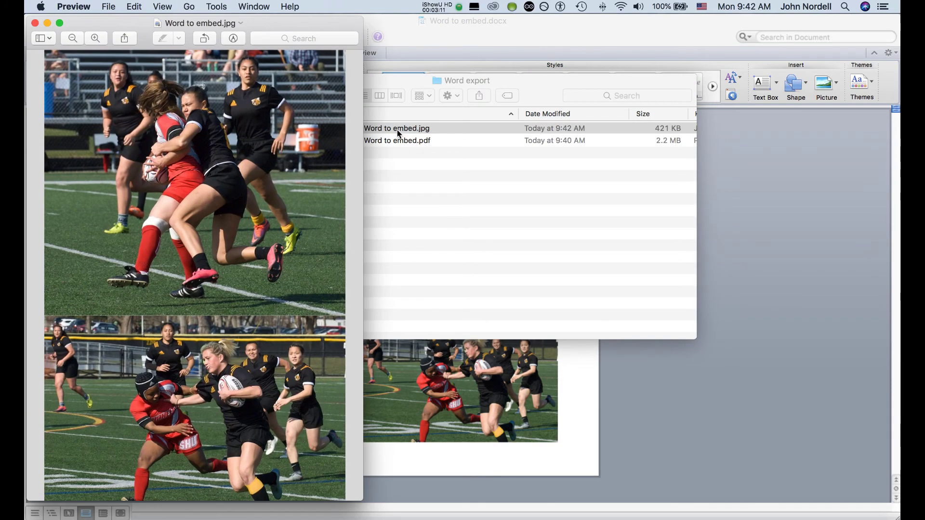